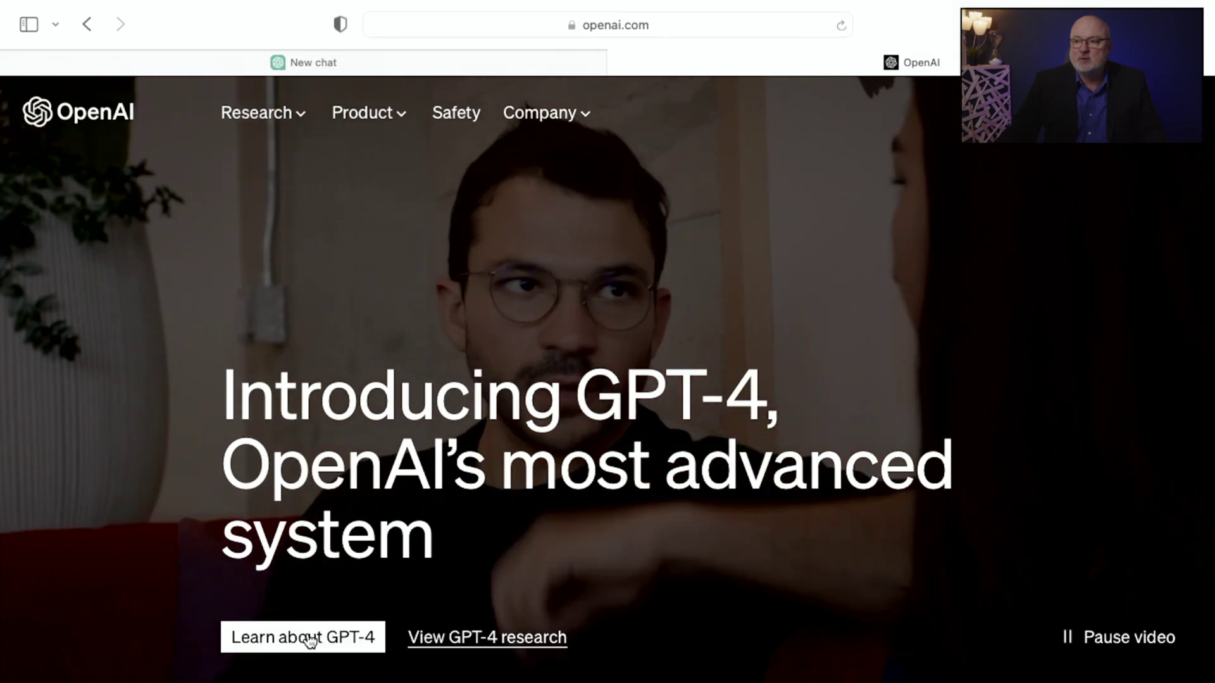
Step: Open the GPT-4 introduction page from the OpenAI homepage
left_click(308, 639)
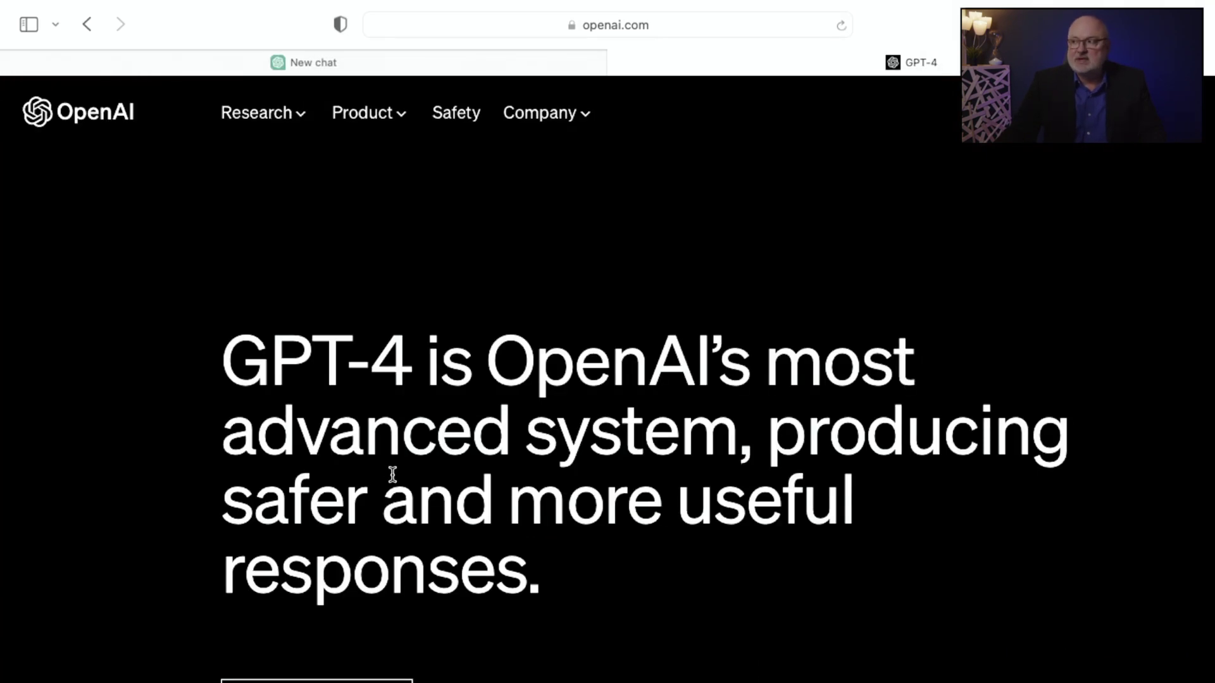
Step: Scroll through the GPT-4 page's capability overview
scroll(389, 475, "down", 8)
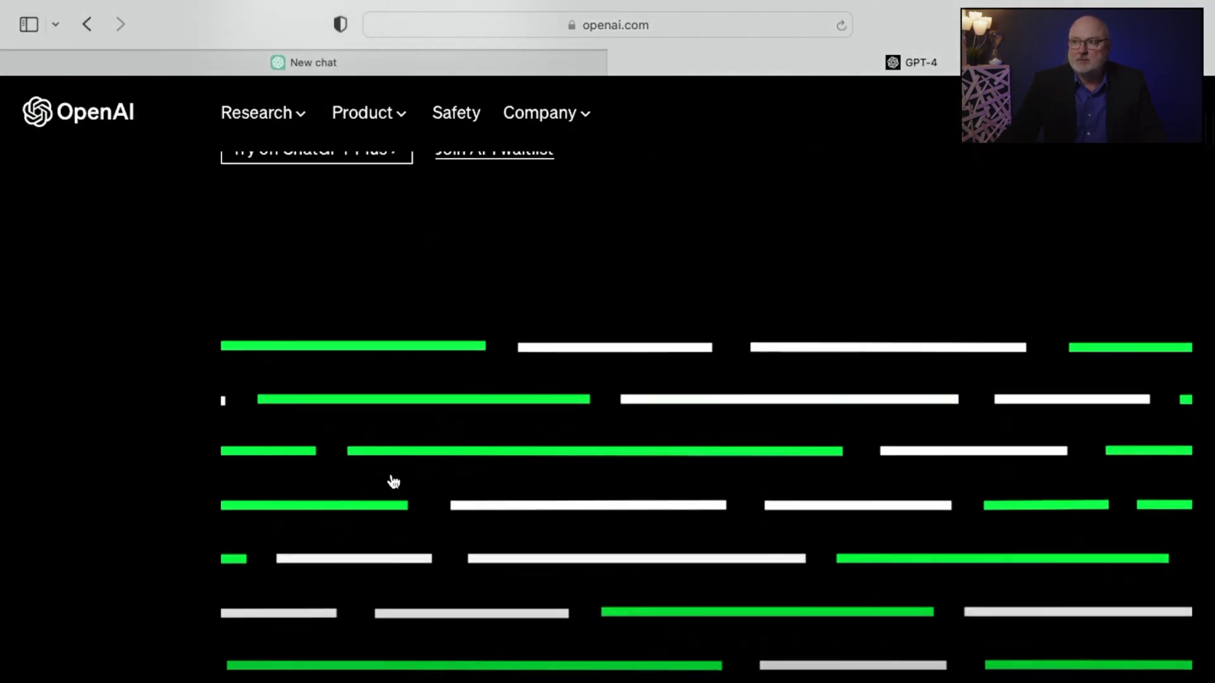
scroll(390, 481, "up", 3)
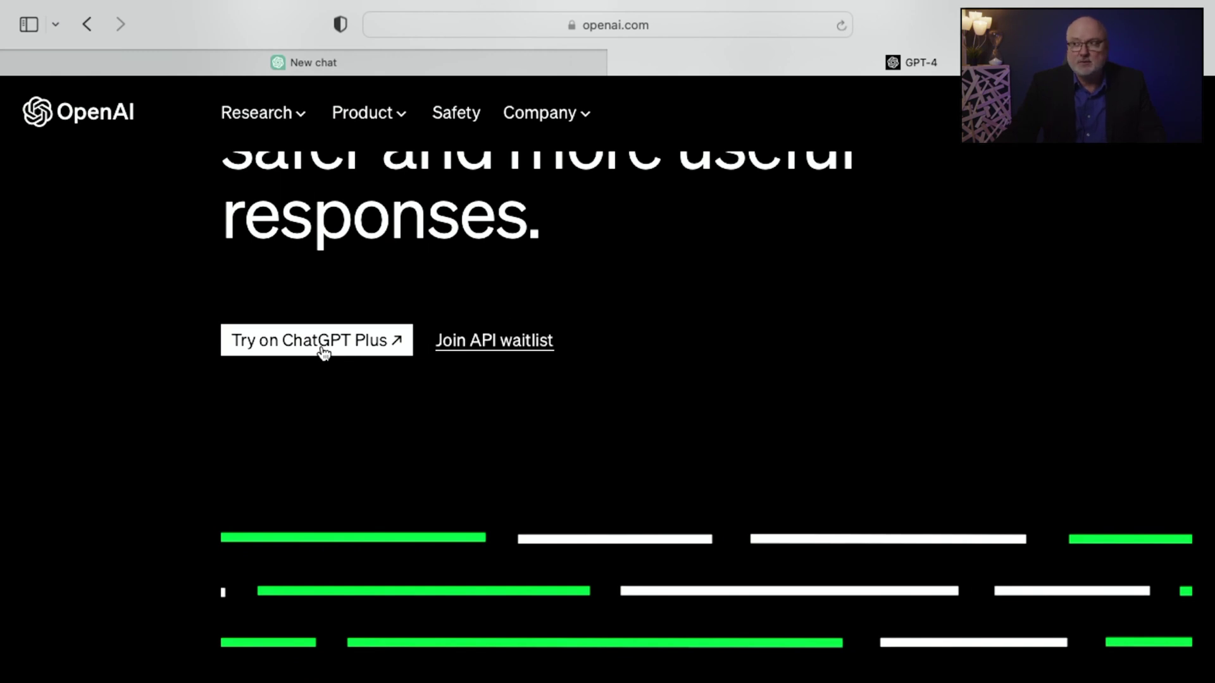
scroll(321, 360, "down", 5)
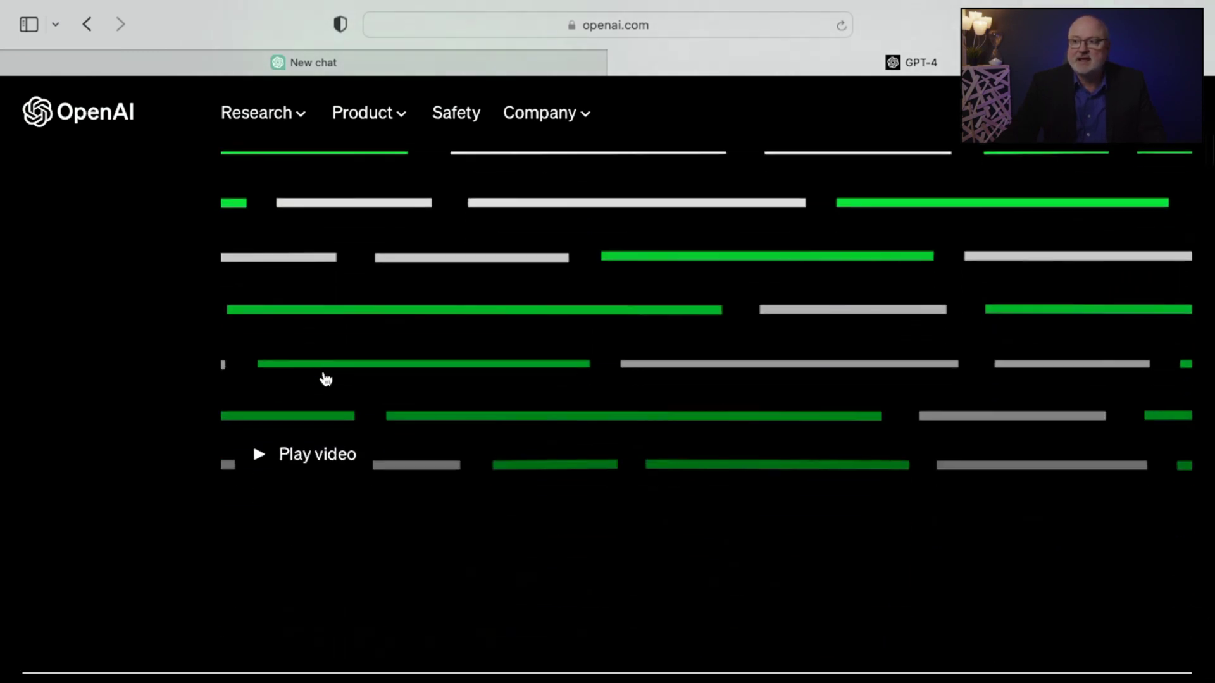
scroll(325, 379, "down", 4)
scroll(326, 387, "up", 3)
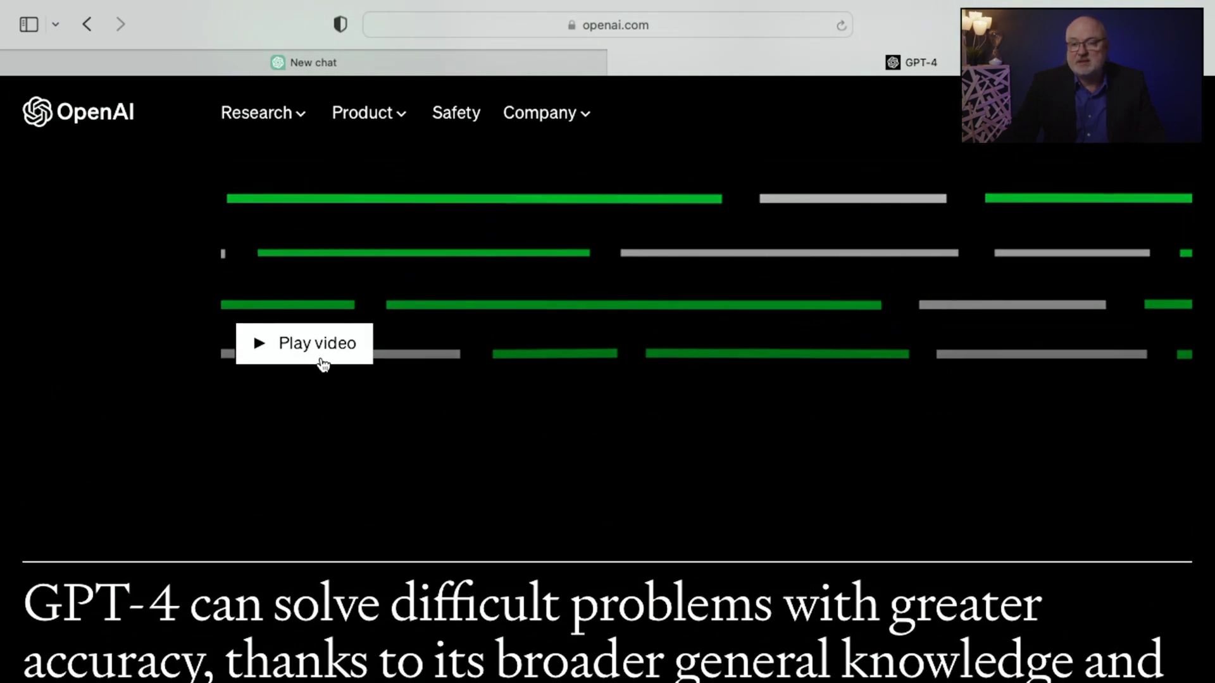
scroll(320, 362, "down", 4)
scroll(322, 362, "down", 5)
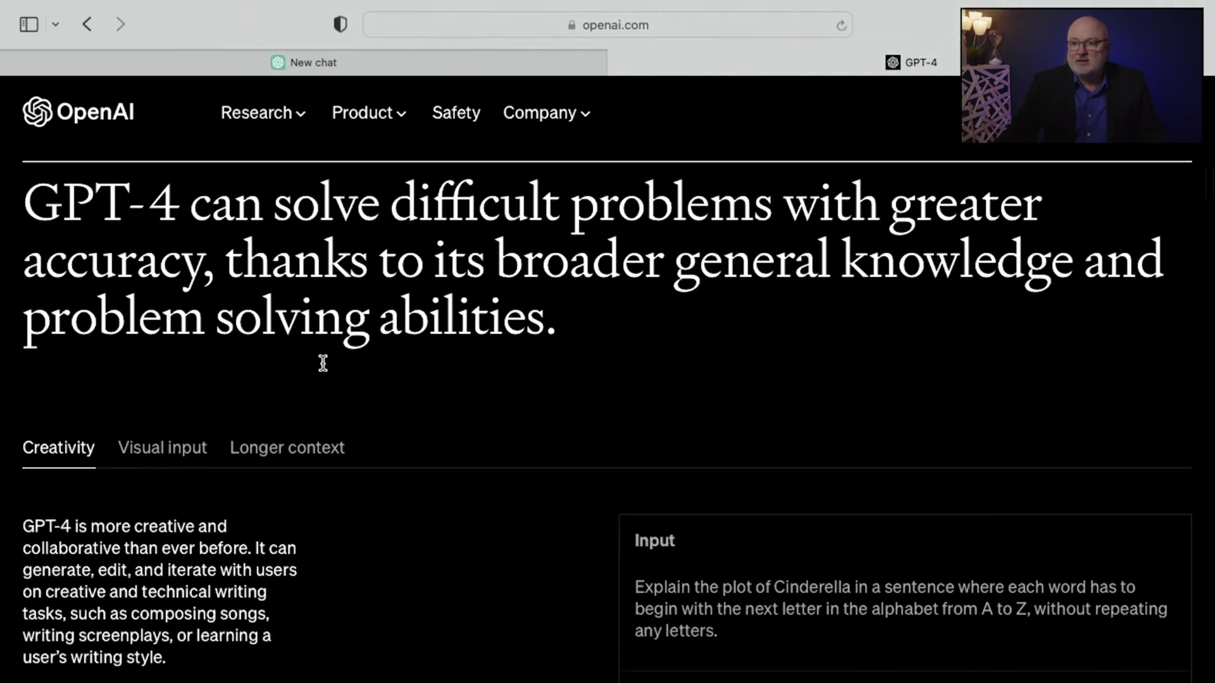
Step: View the Visual input and Longer context demos, then switch to the ChatGPT new chat
left_click(161, 315)
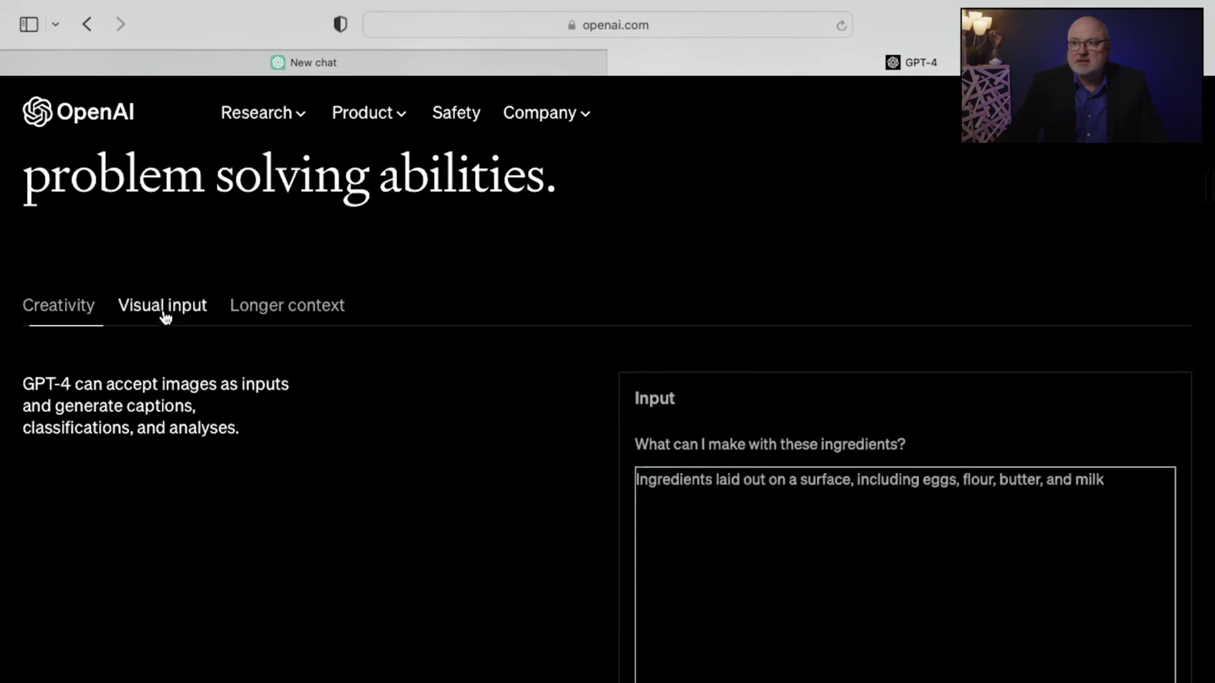
left_click(256, 315)
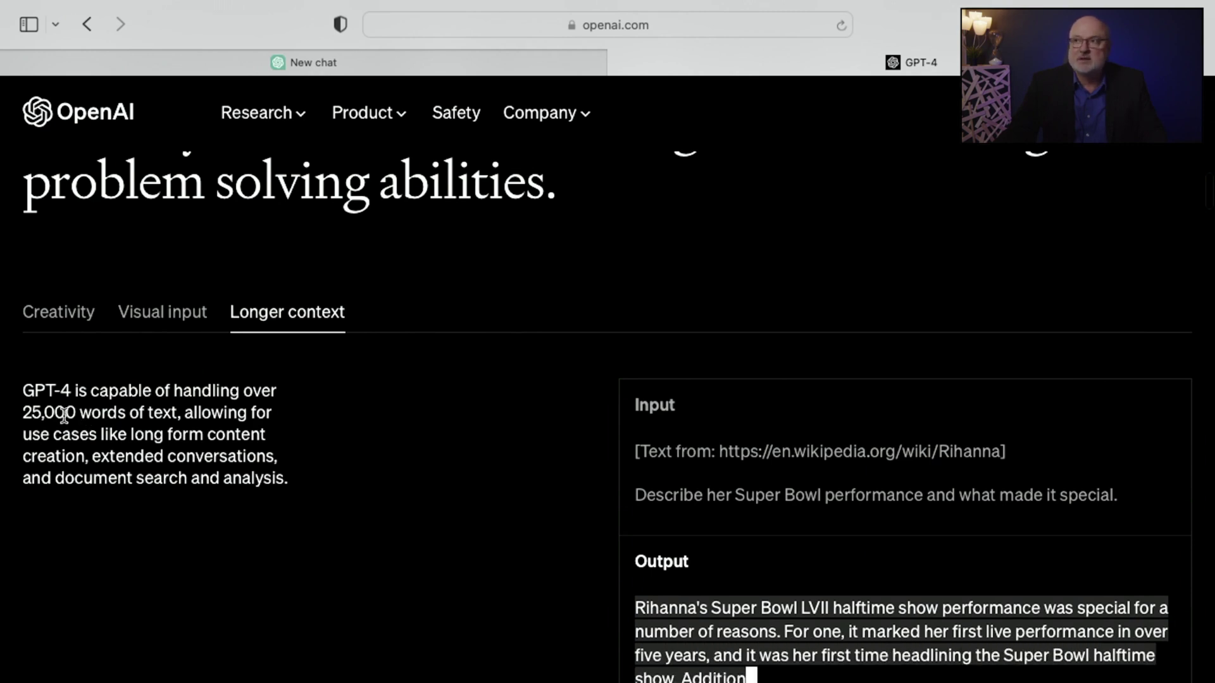
left_click(360, 64)
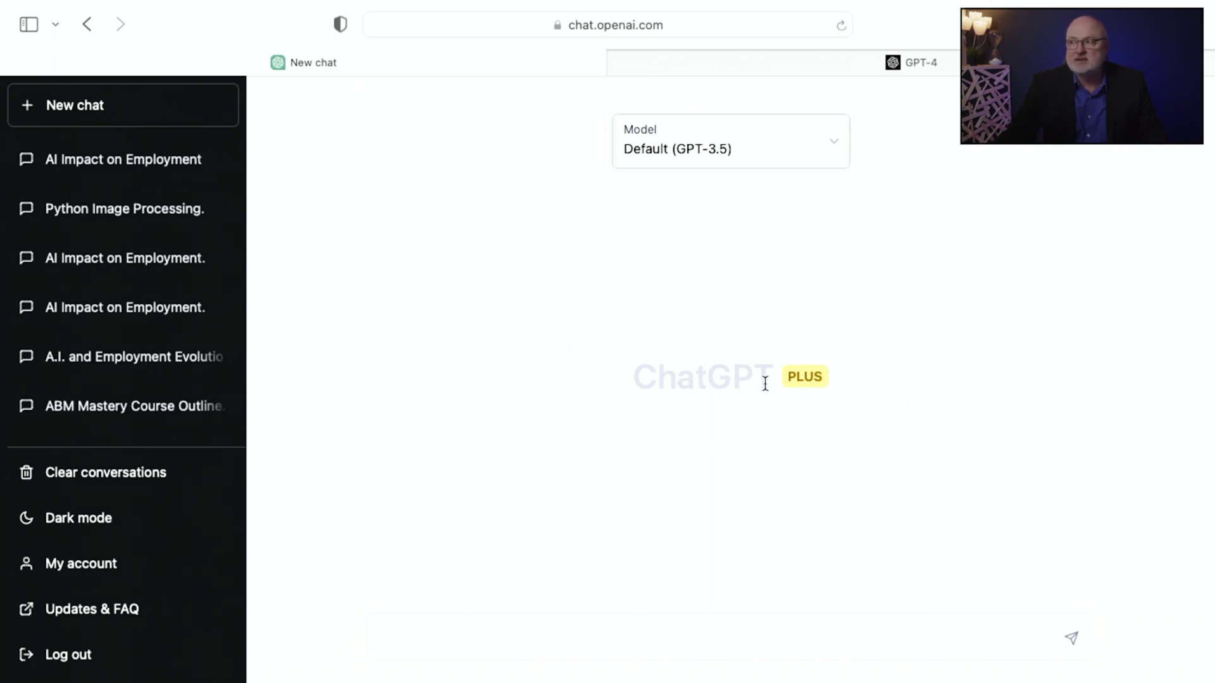
Step: Switch ChatGPT to dark mode and show the model list with GPT-4's description
left_click(103, 523)
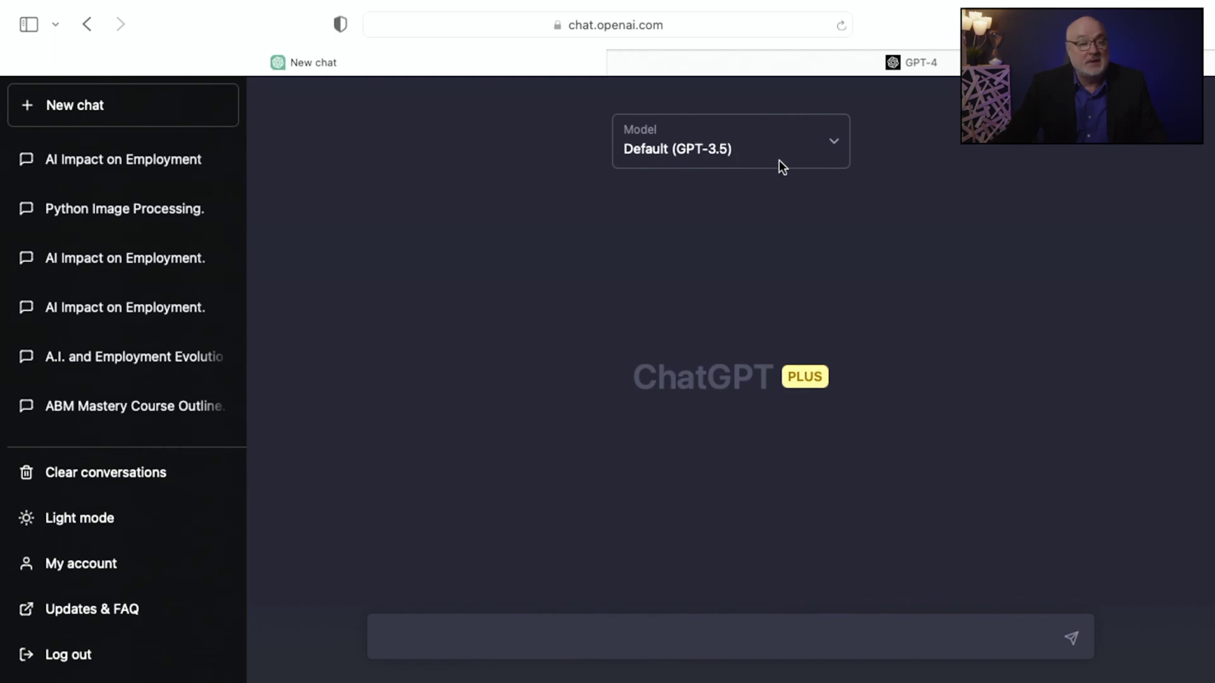
left_click(830, 145)
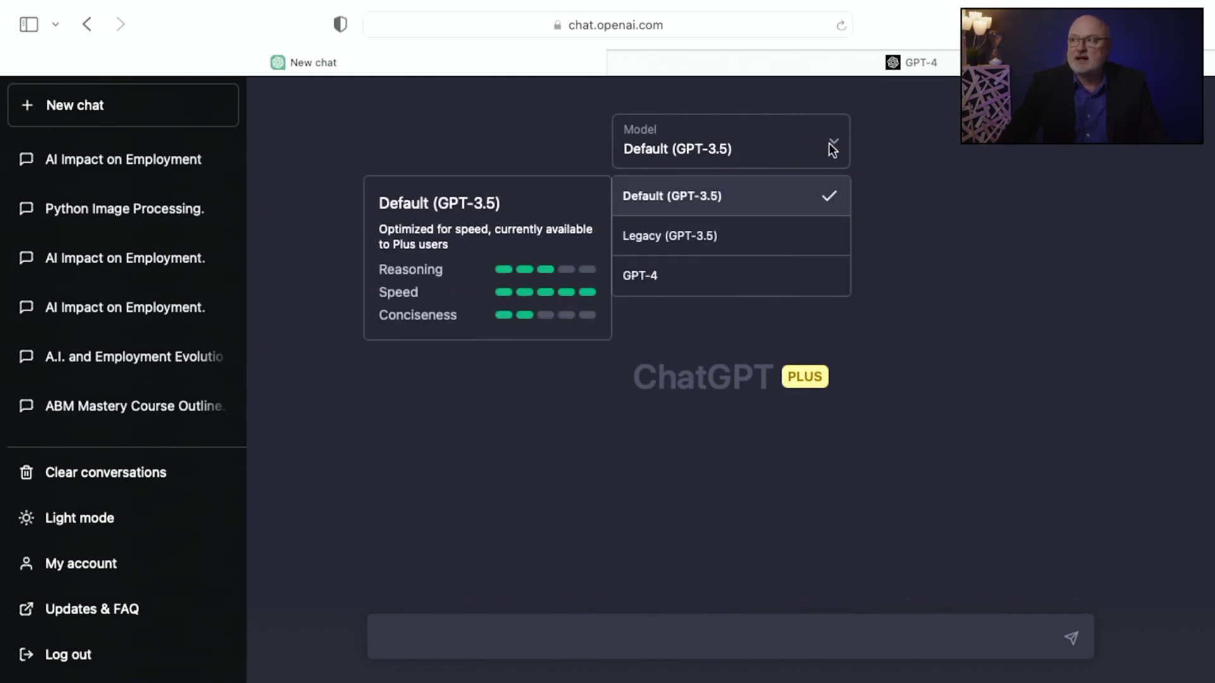
Step: Choose GPT-4 as the new chat's model and place the cursor in the message box
left_click(769, 280)
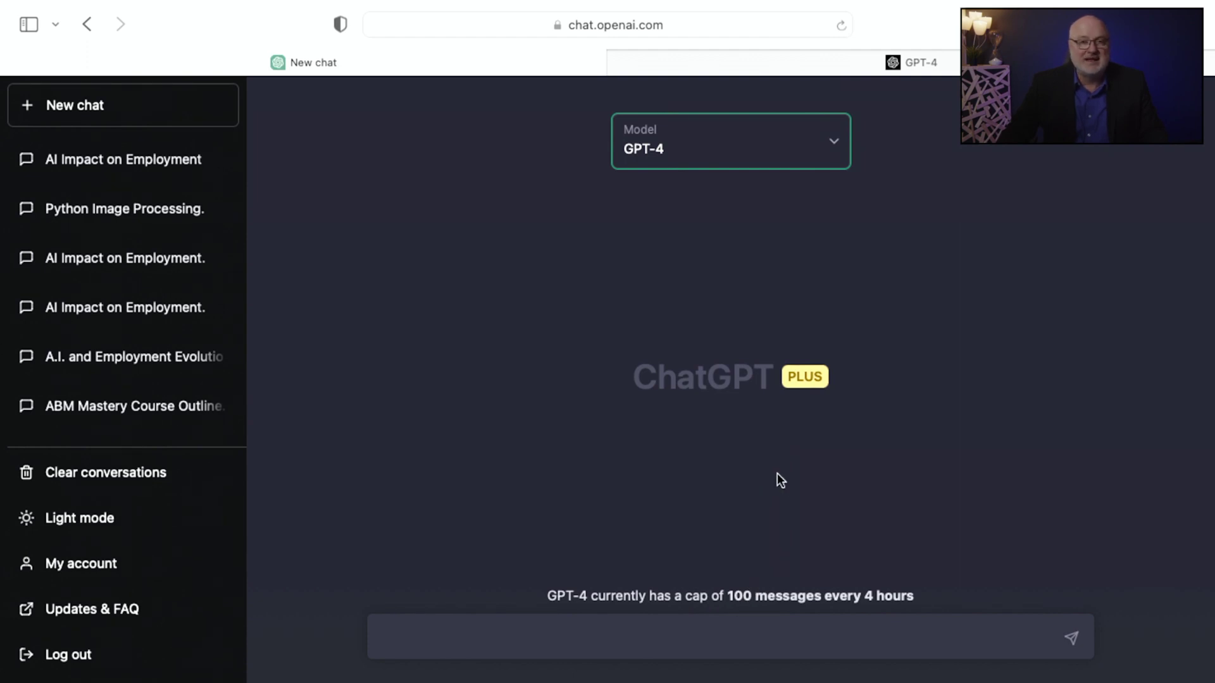
left_click(688, 639)
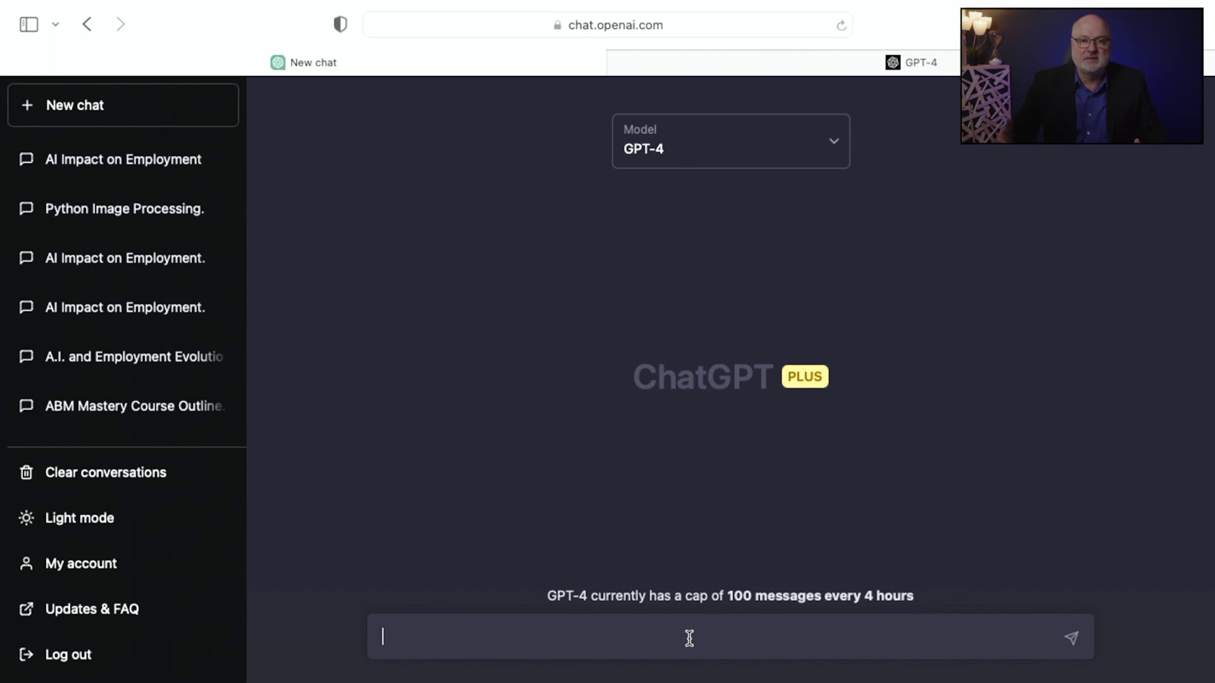
Step: Paste the five-section 'Evolution of Employment in the Age of A.I' prompt and add a word-count request
type("Give me book chapter on this topic \"The Evolution of Employment in the Age of A.I\" and add sections on:  AI Impact on Resumes AI Impact on Job Interviews AI Impact on Recruiting Automation Outlook into the year 2100 How to Prepare Your AI Pivot into a Relevant Career")
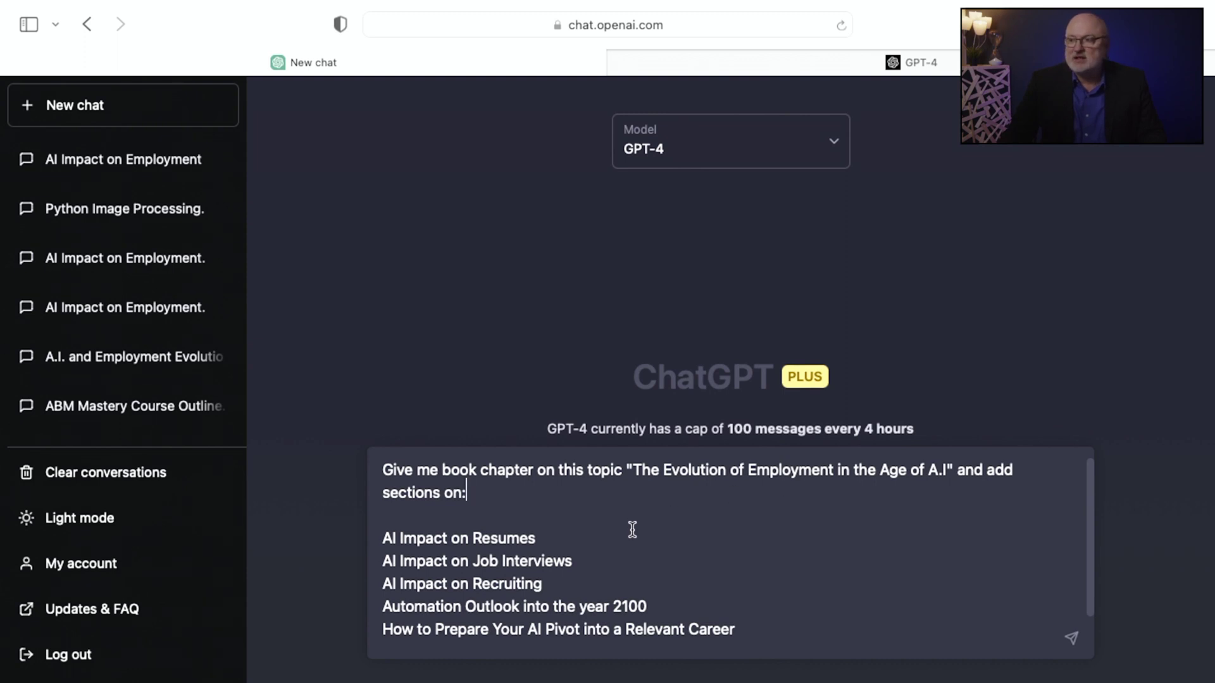
type("Also provide a total word count at the end.")
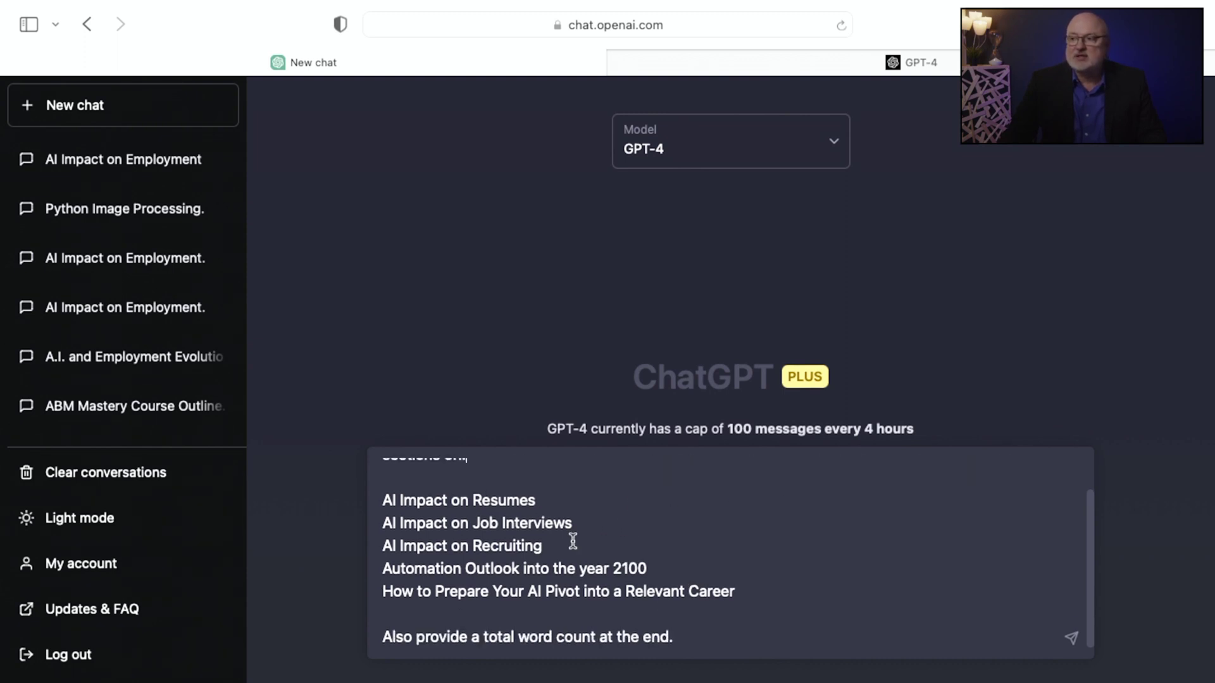
double_click(521, 543)
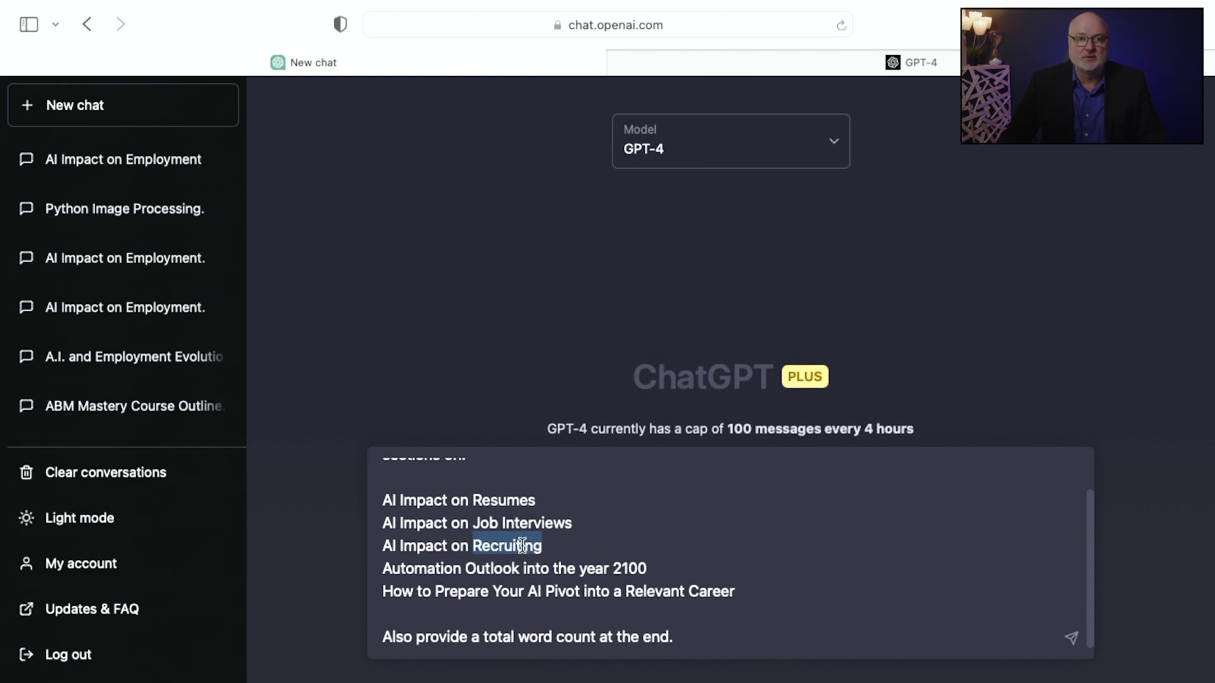
left_click(570, 569)
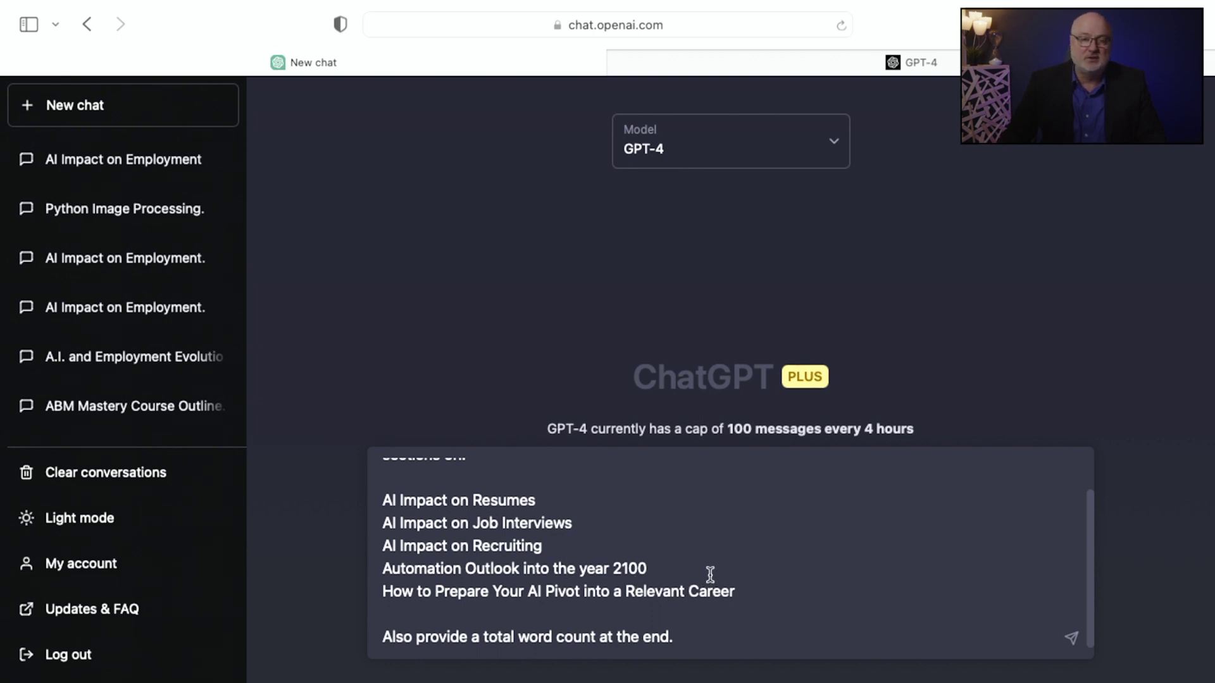
left_click(691, 635)
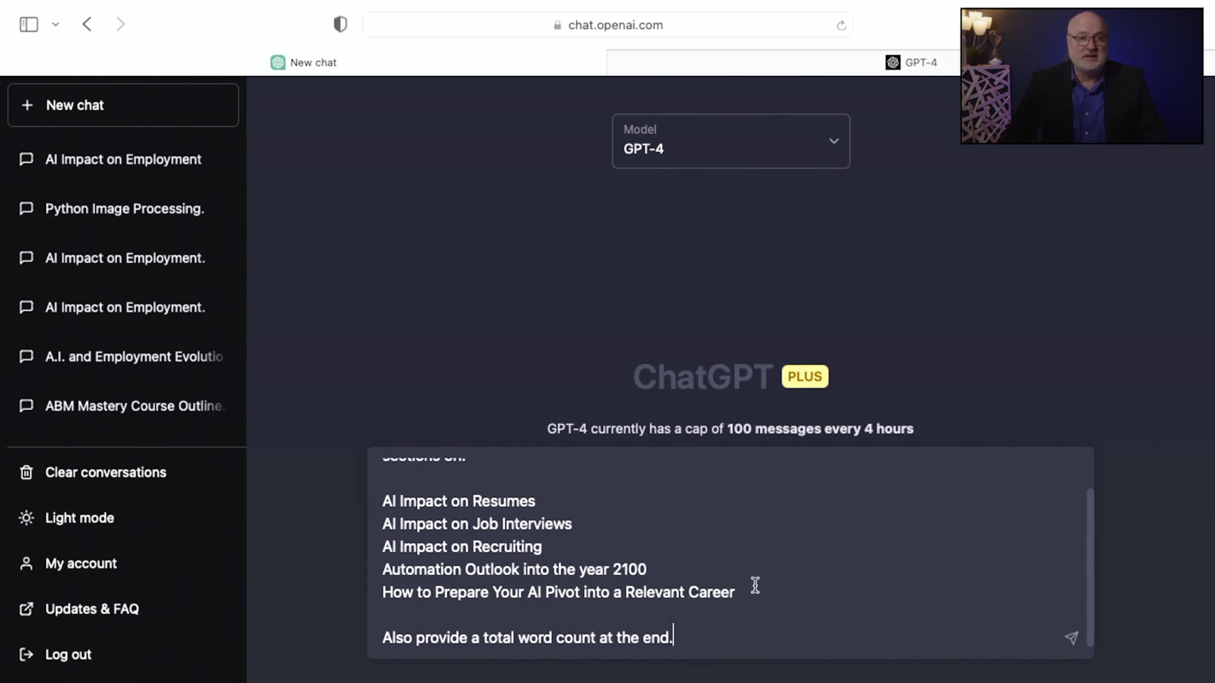
Step: Send the chapter prompt to GPT-4 and let it start writing the sections
left_click(1073, 640)
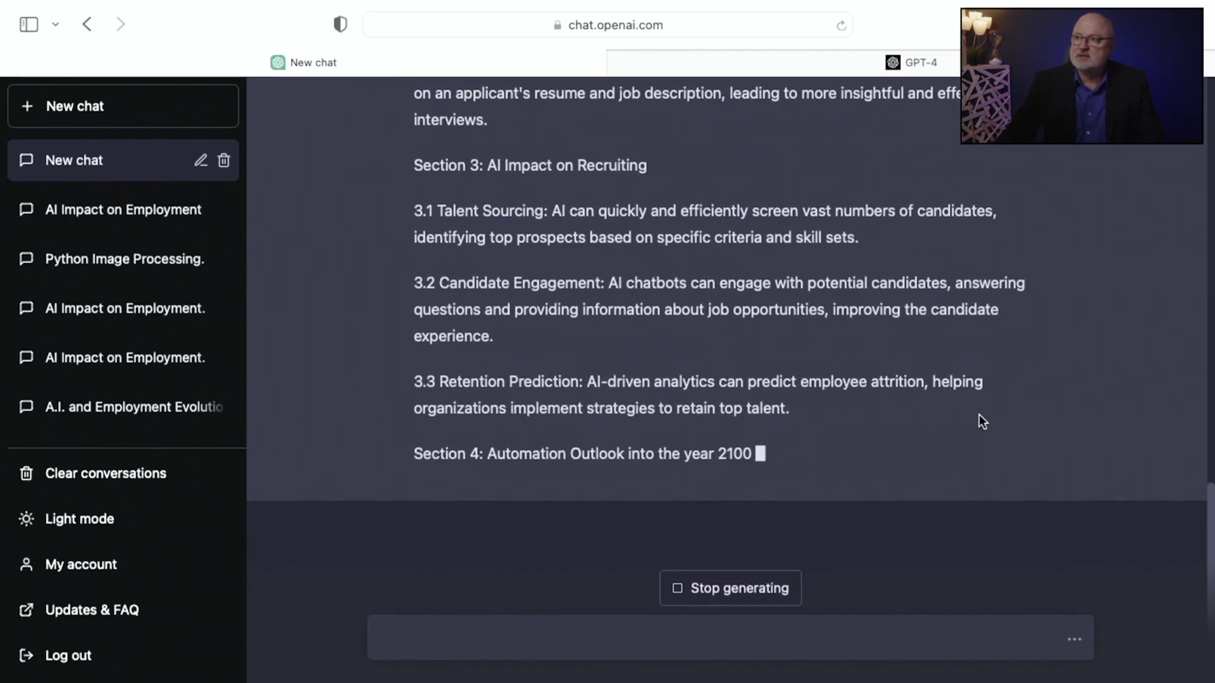
Step: Scroll through the streaming chapter until it ends with the Conclusion and 'Word count: 464'
scroll(979, 415, "up", 6)
scroll(978, 415, "up", 10)
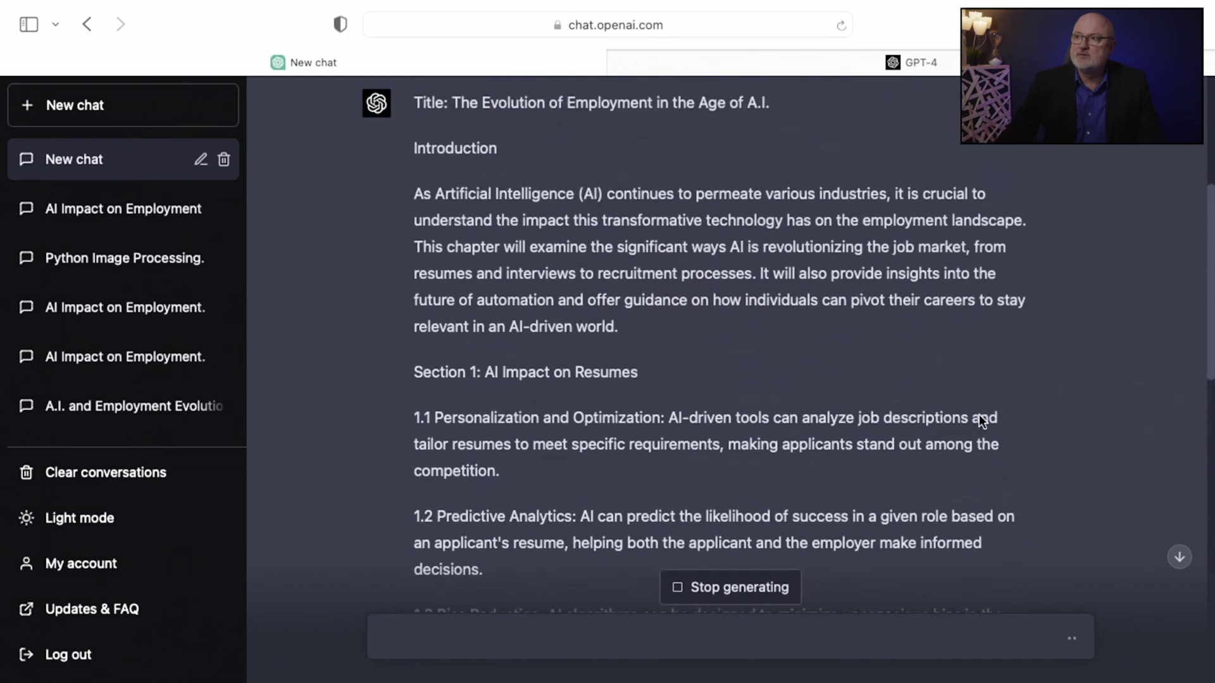
scroll(979, 414, "down", 5)
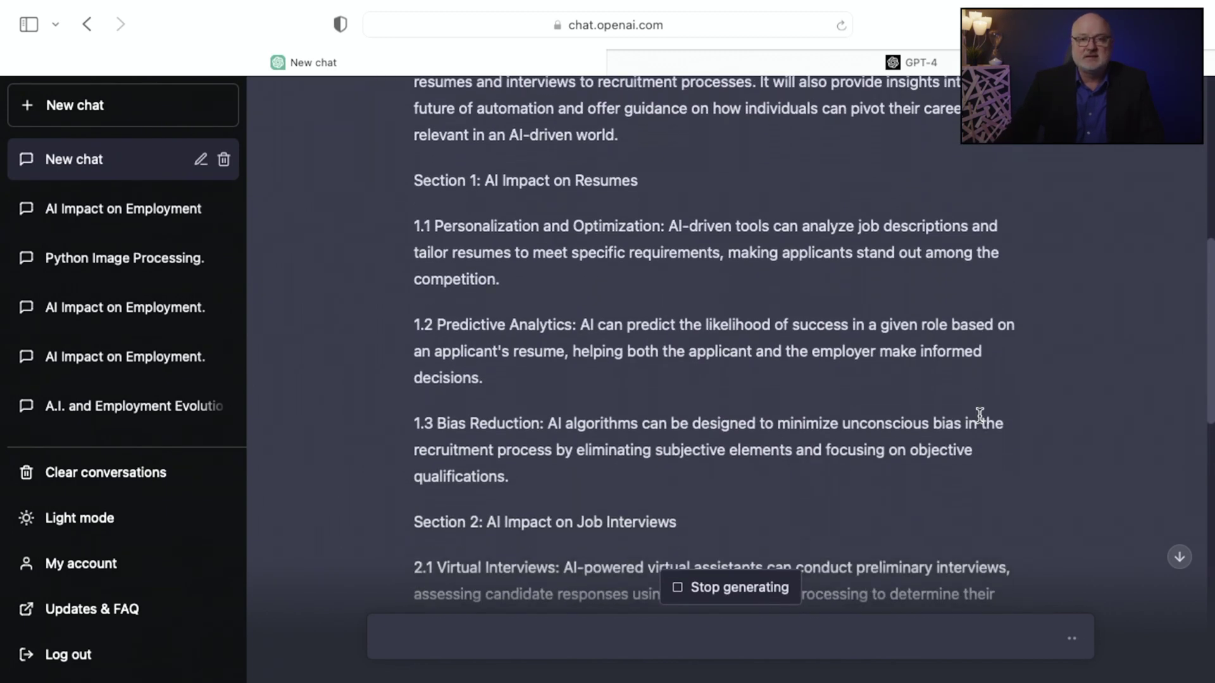
scroll(980, 415, "down", 3)
scroll(980, 415, "up", 3)
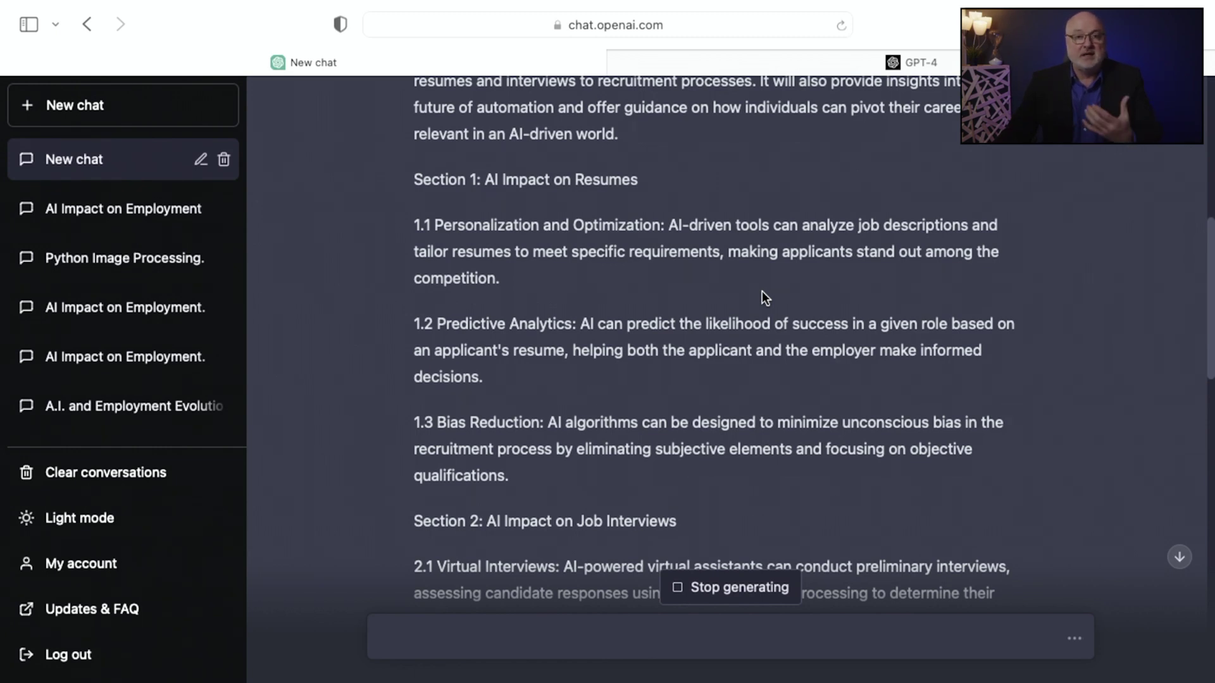
scroll(759, 301, "down", 4)
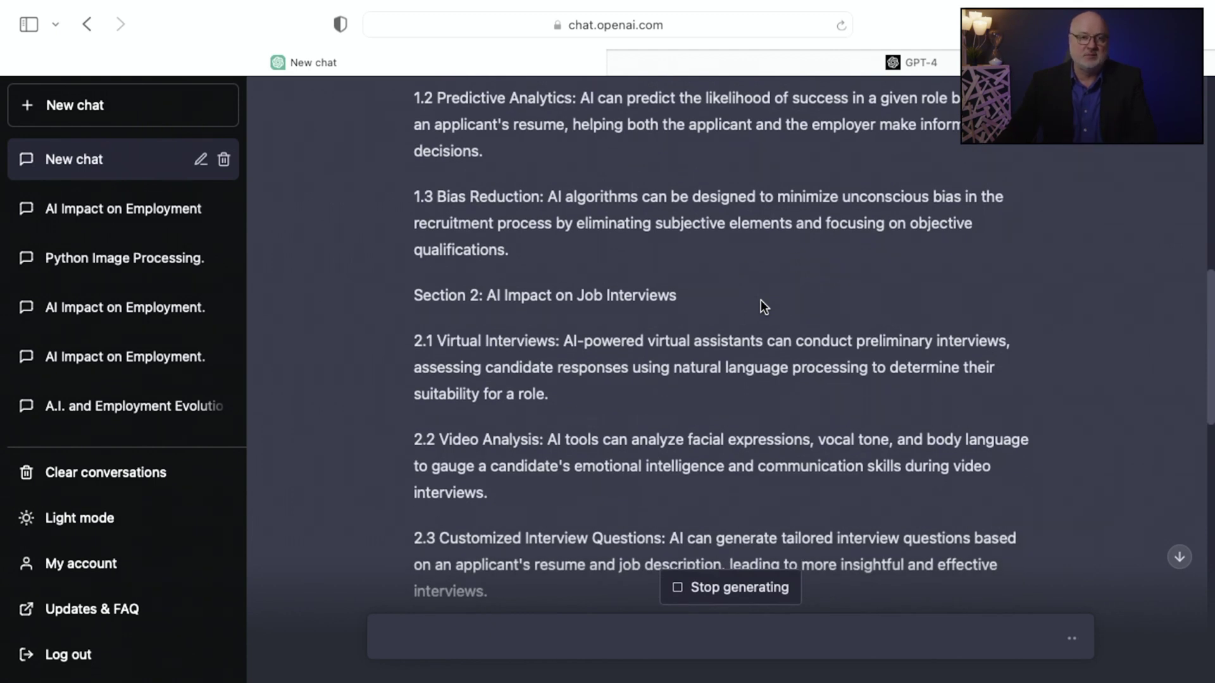
scroll(760, 301, "down", 4)
scroll(760, 300, "down", 3)
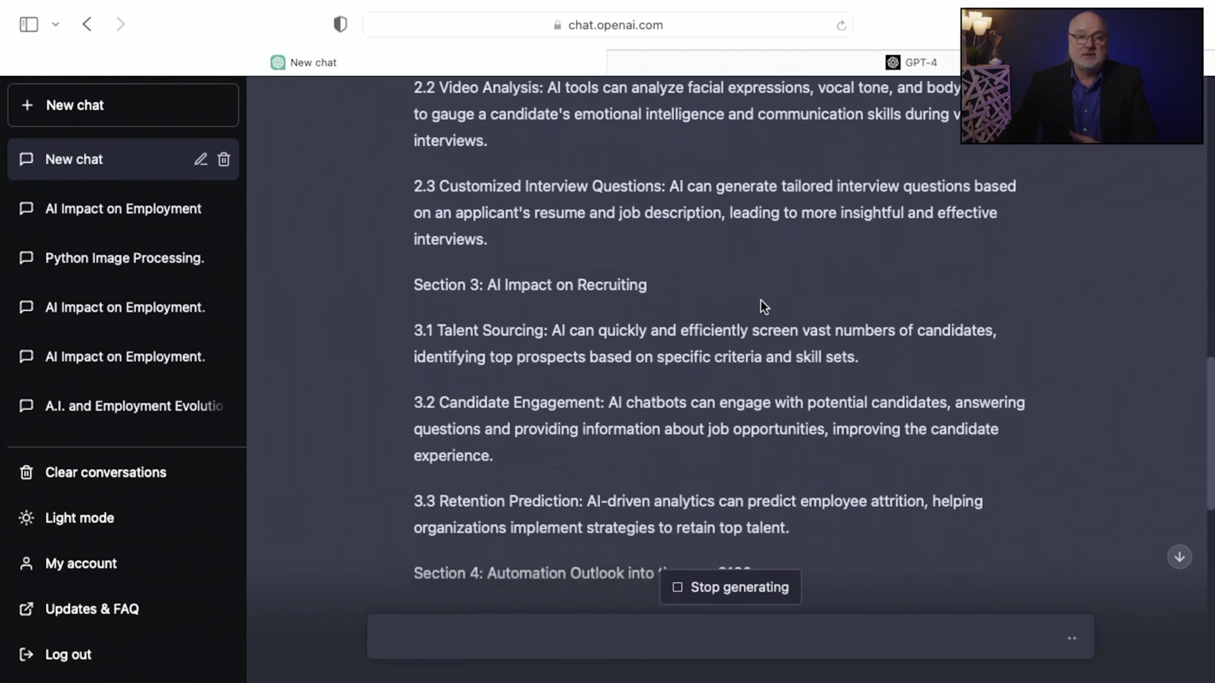
scroll(760, 300, "down", 1)
scroll(760, 300, "down", 6)
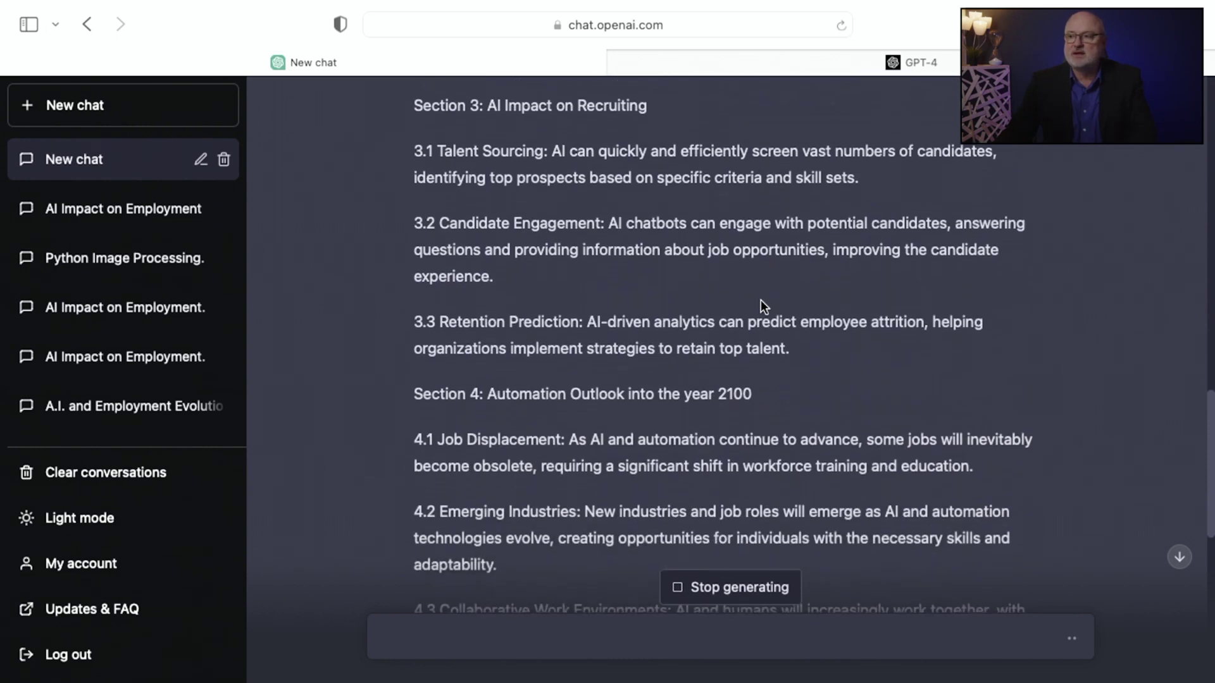
scroll(760, 300, "down", 5)
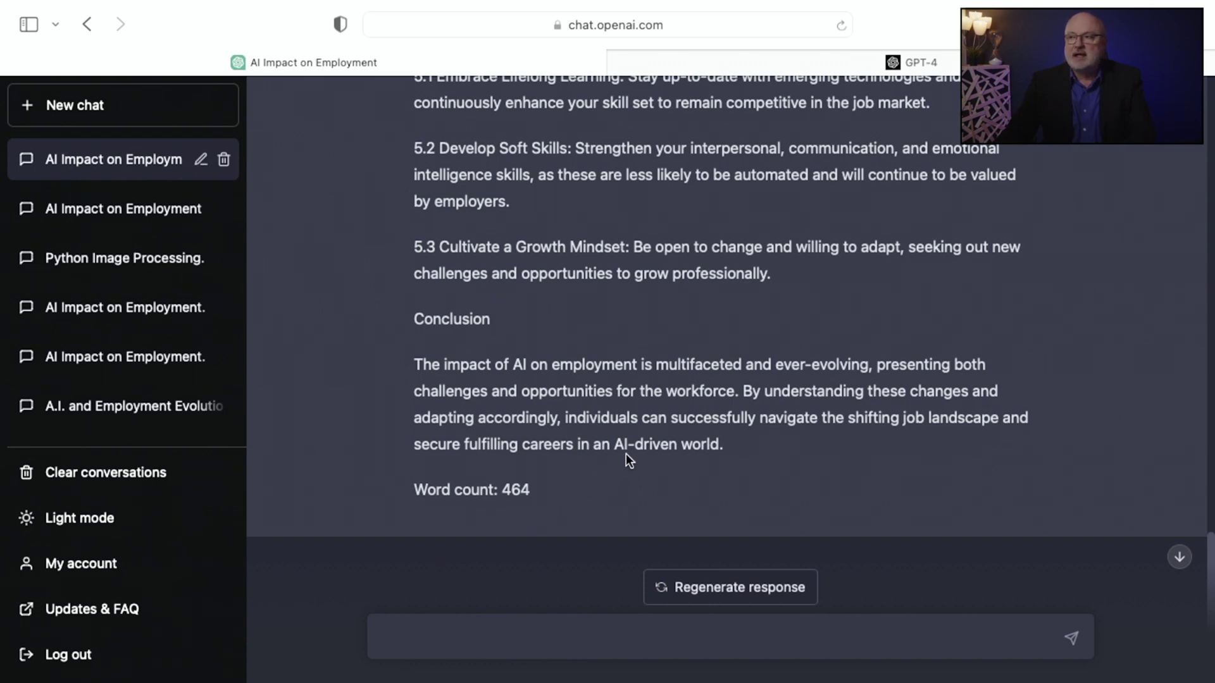
Step: Ask GPT-4 for 500+ words on section 5.3 along with the resulting word count
scroll(626, 454, "up", 2)
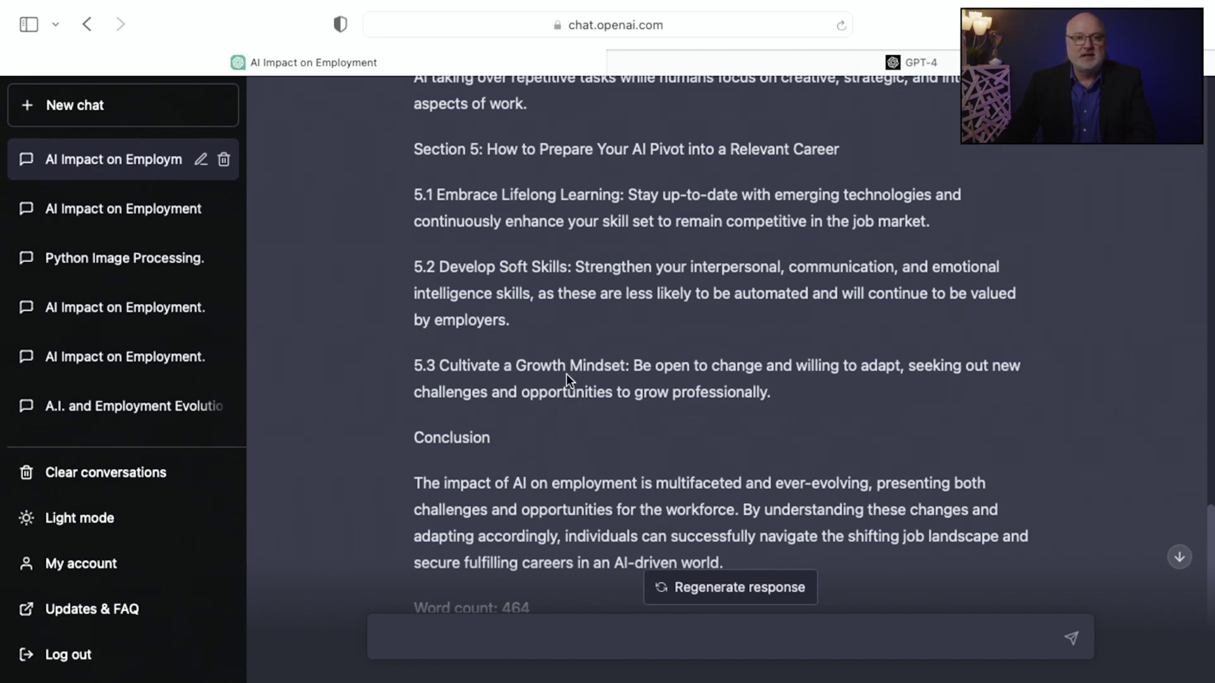
type("Give me 500+ words on section 5")
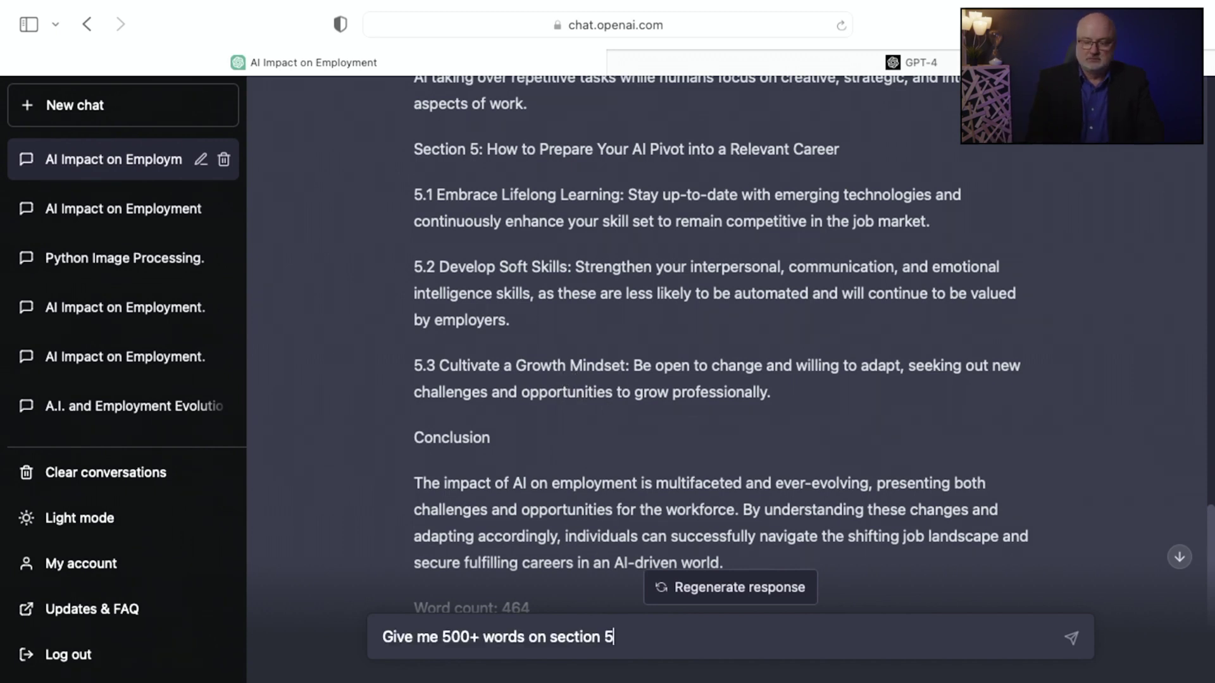
type(".3 and give me the resulting word count.")
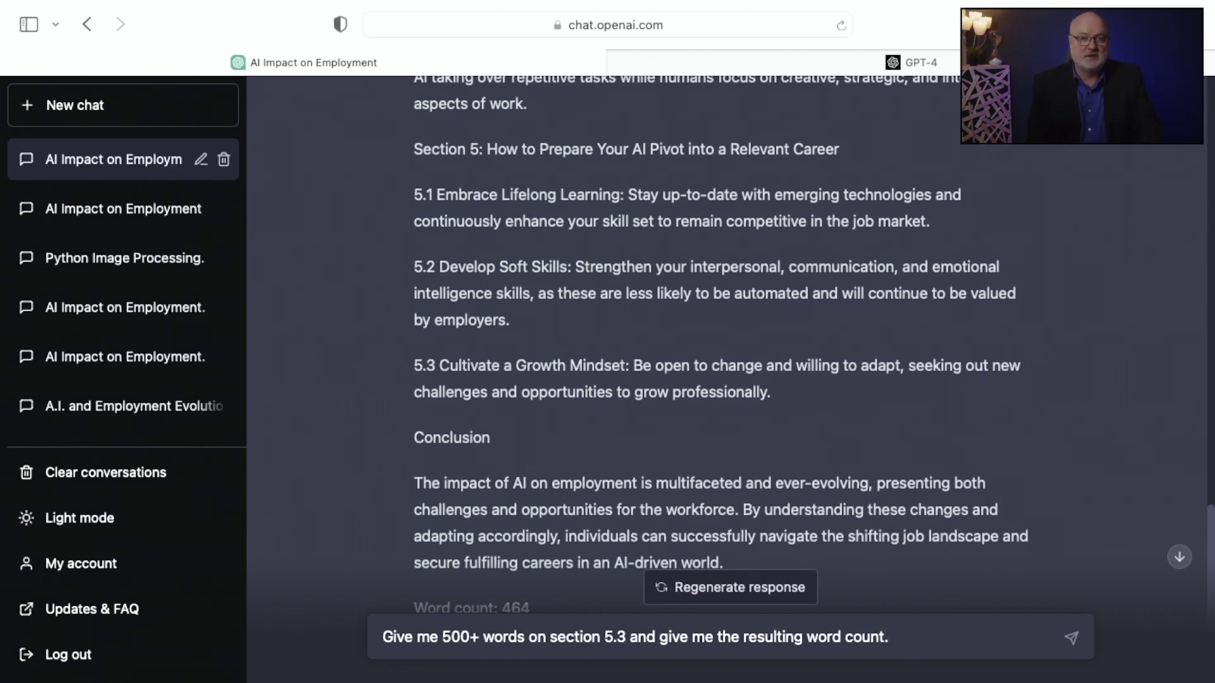
key("Return")
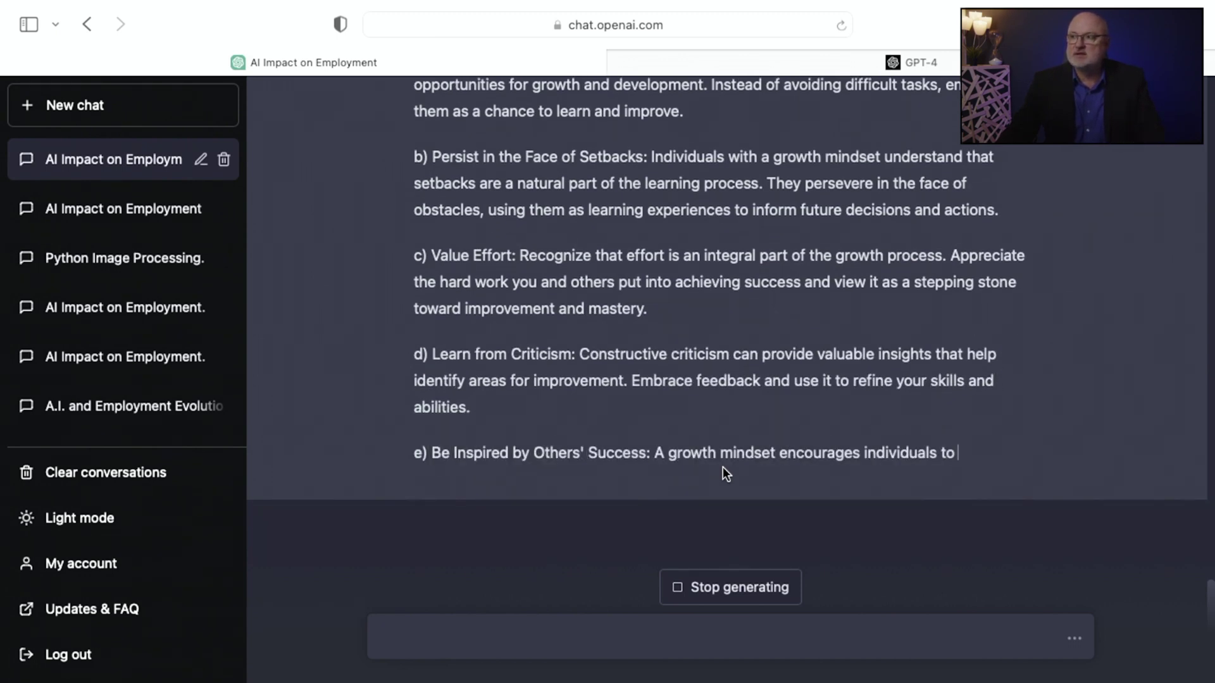
Step: Scroll through the expanded 5.3 reply as it writes 5.3.2–5.3.4 and stops mid-Conclusion
scroll(723, 468, "up", 4)
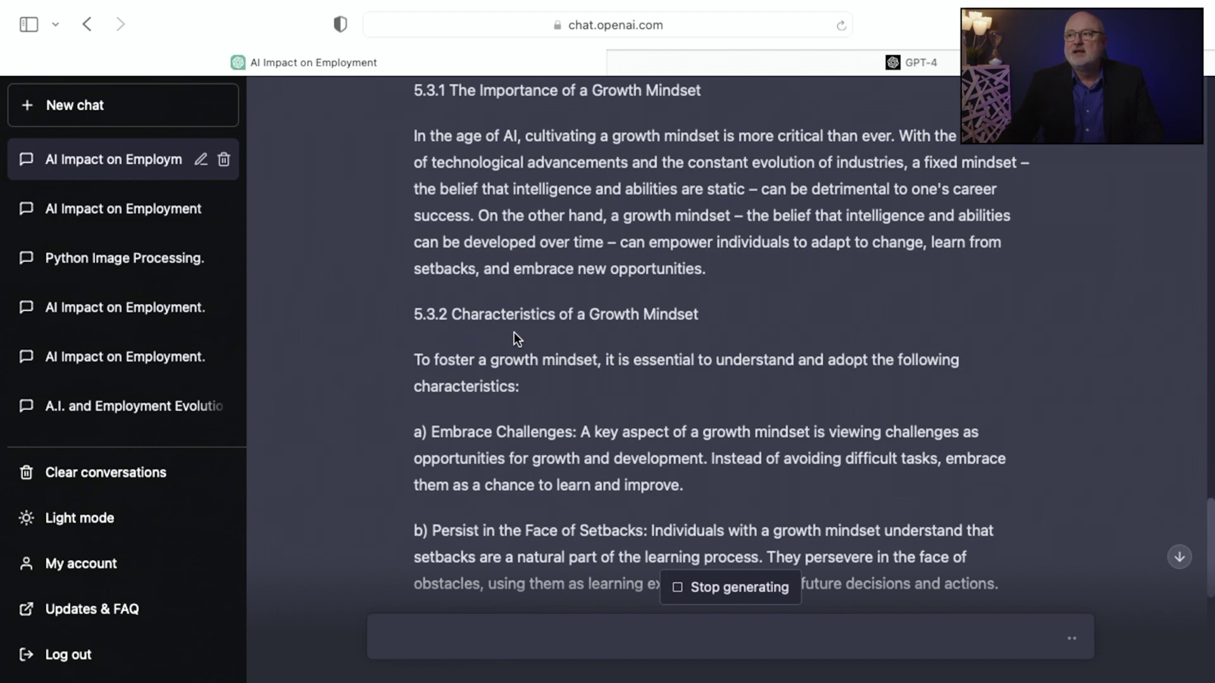
scroll(590, 364, "down", 3)
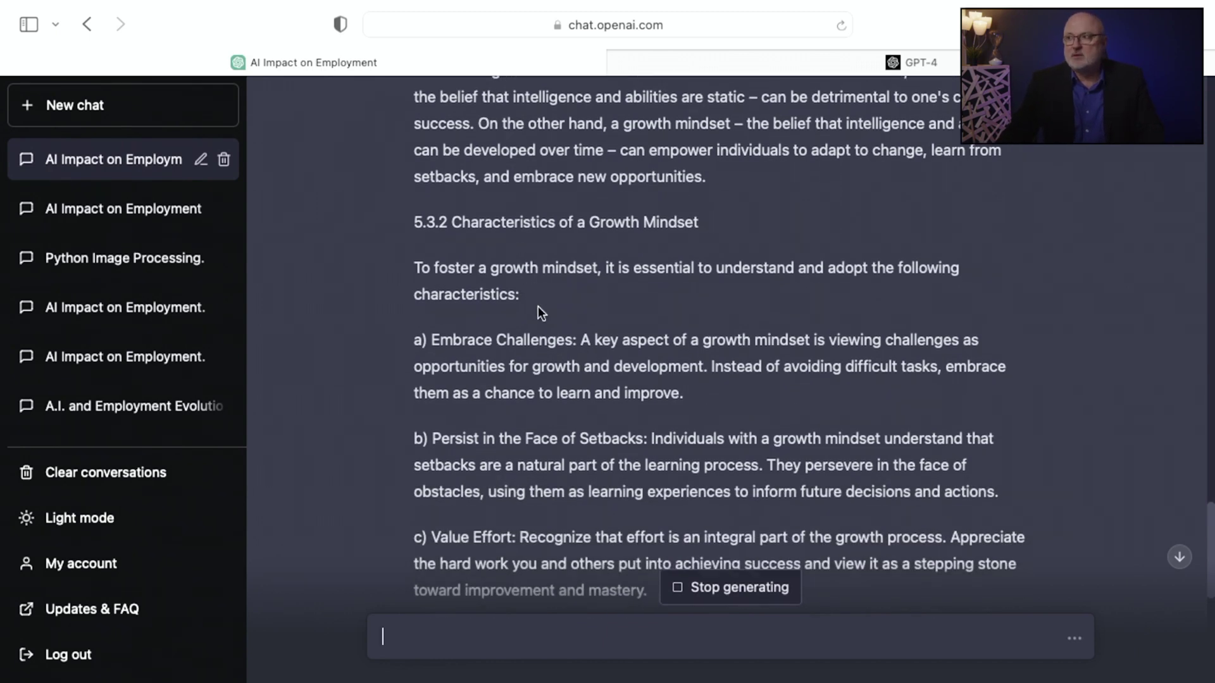
scroll(535, 306, "down", 4)
scroll(537, 298, "down", 5)
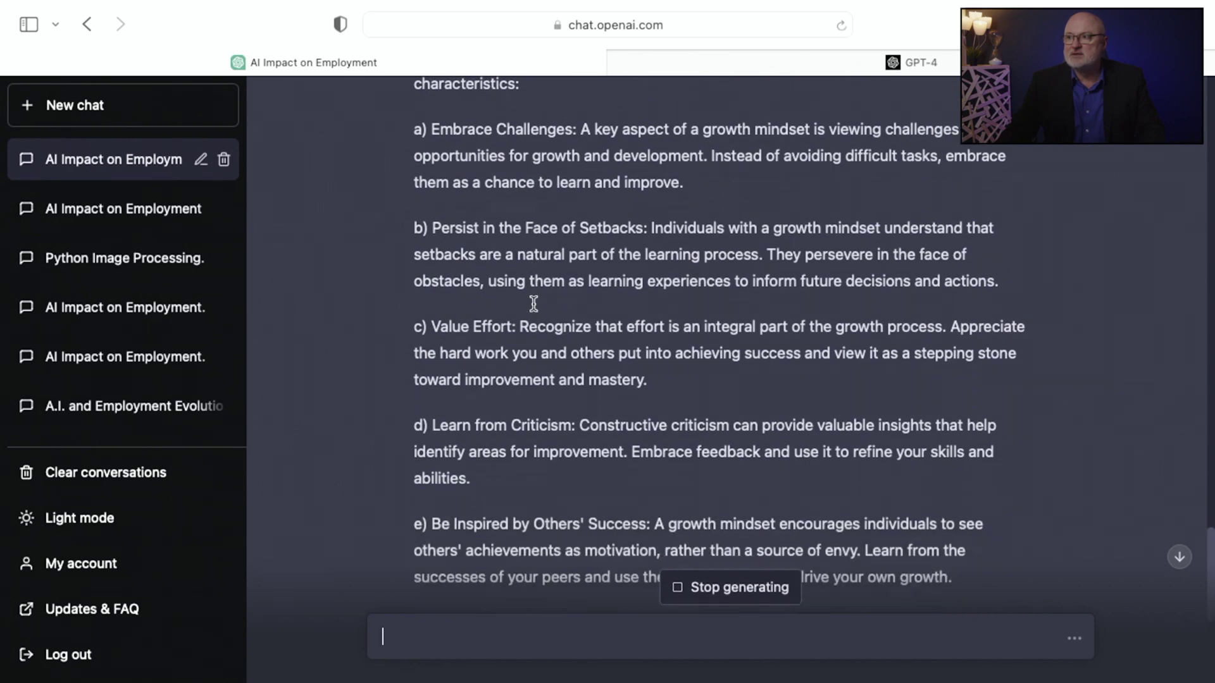
scroll(580, 273, "down", 4)
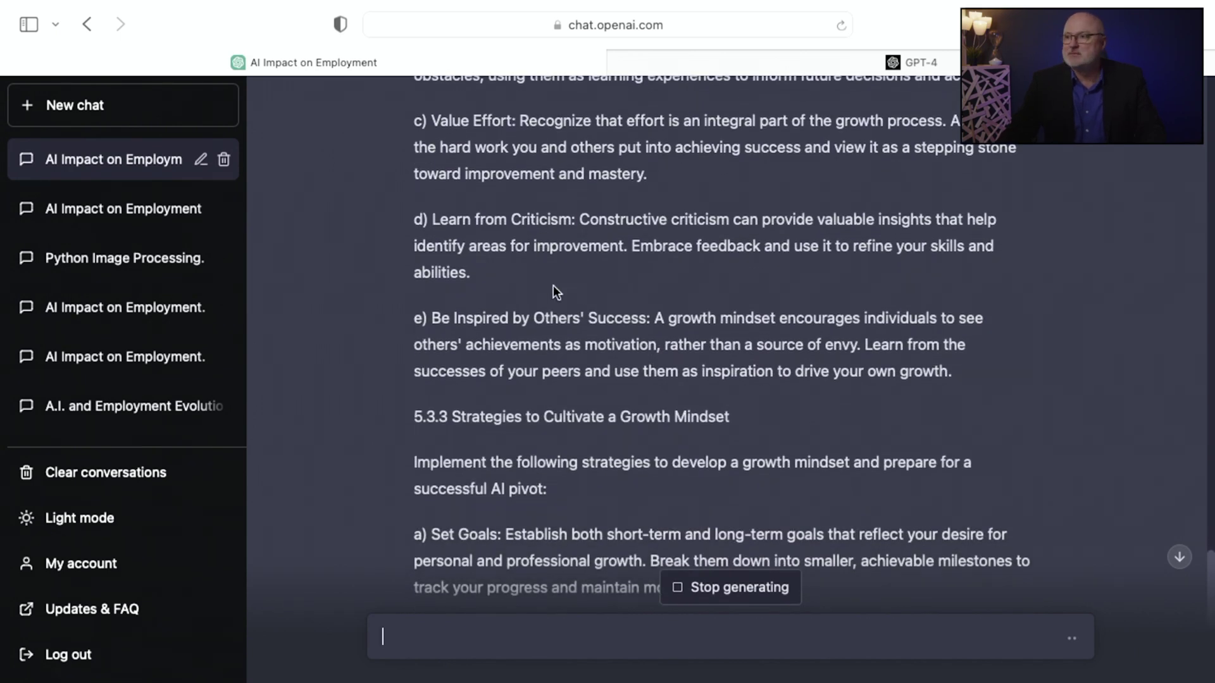
scroll(563, 311, "down", 5)
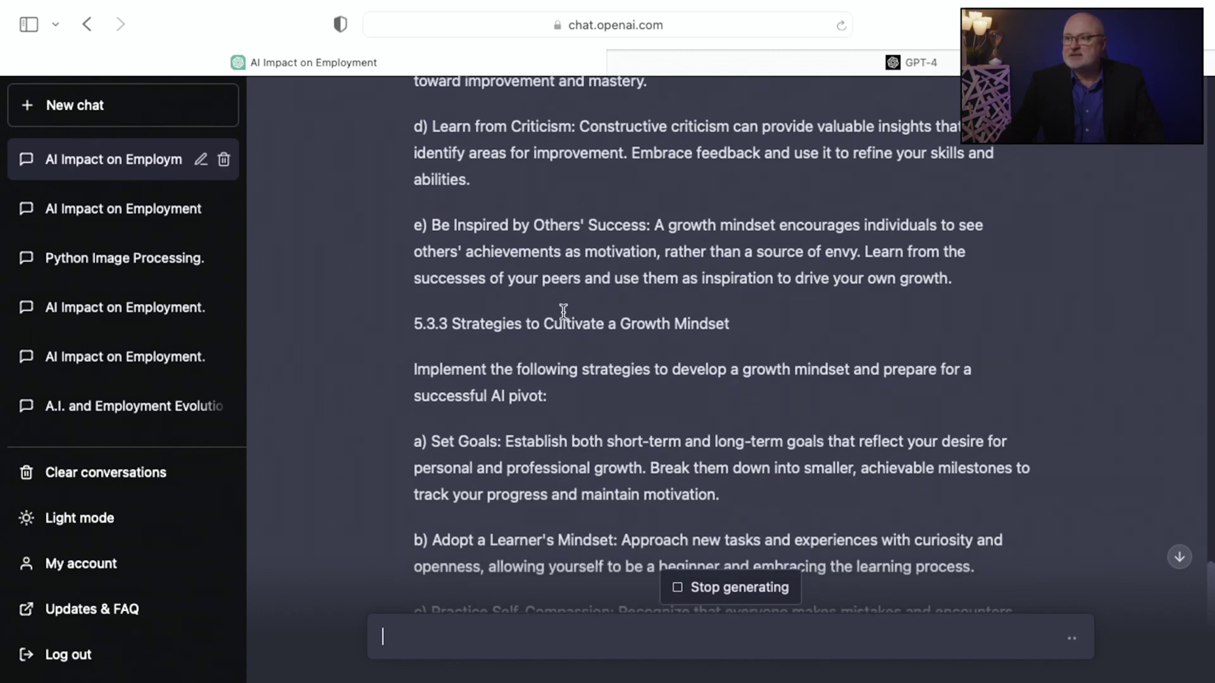
scroll(563, 312, "down", 3)
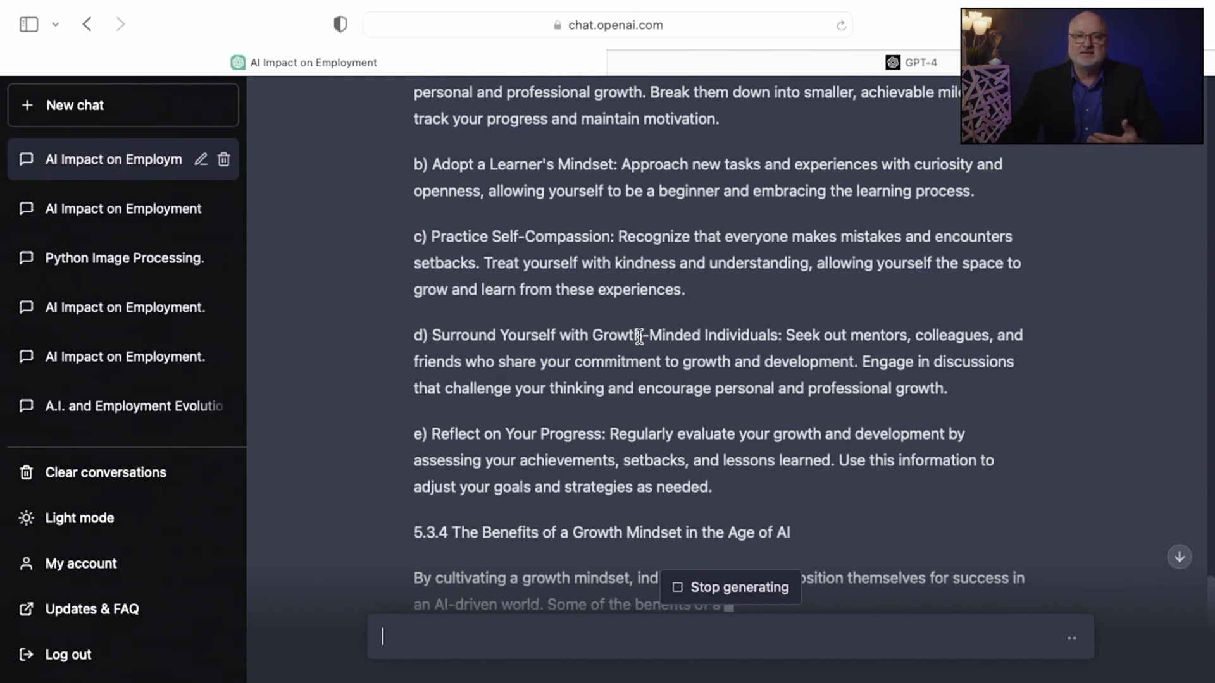
scroll(677, 345, "down", 5)
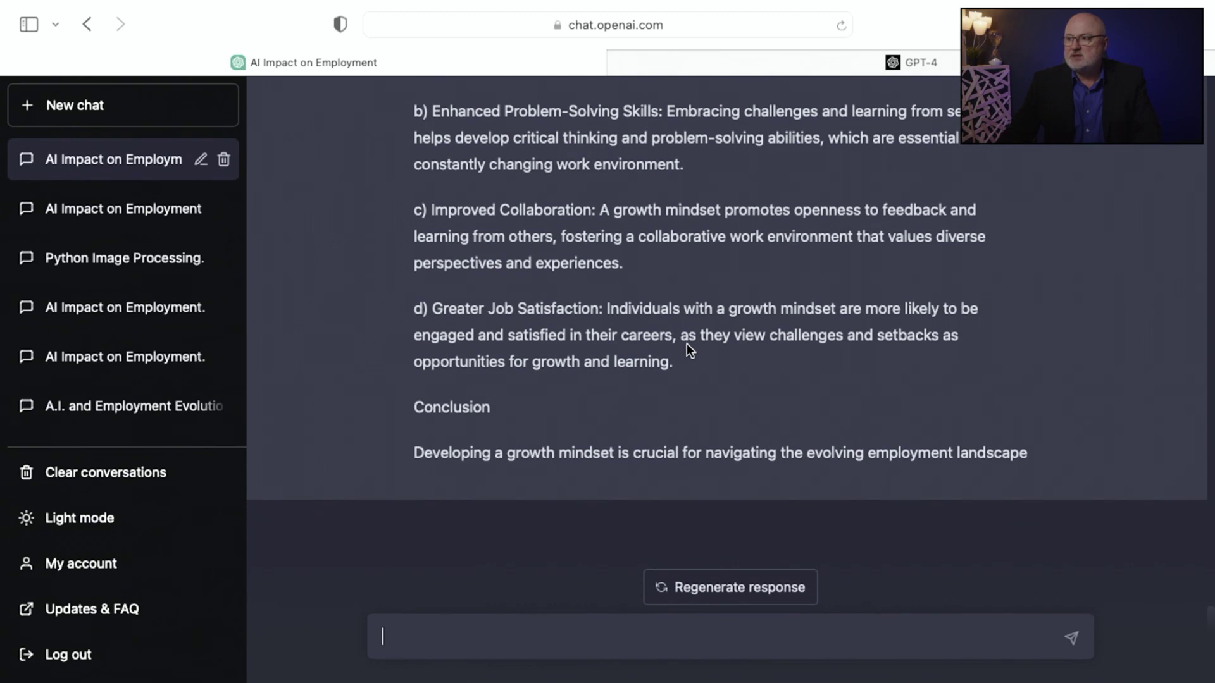
scroll(686, 345, "up", 7)
scroll(686, 343, "up", 13)
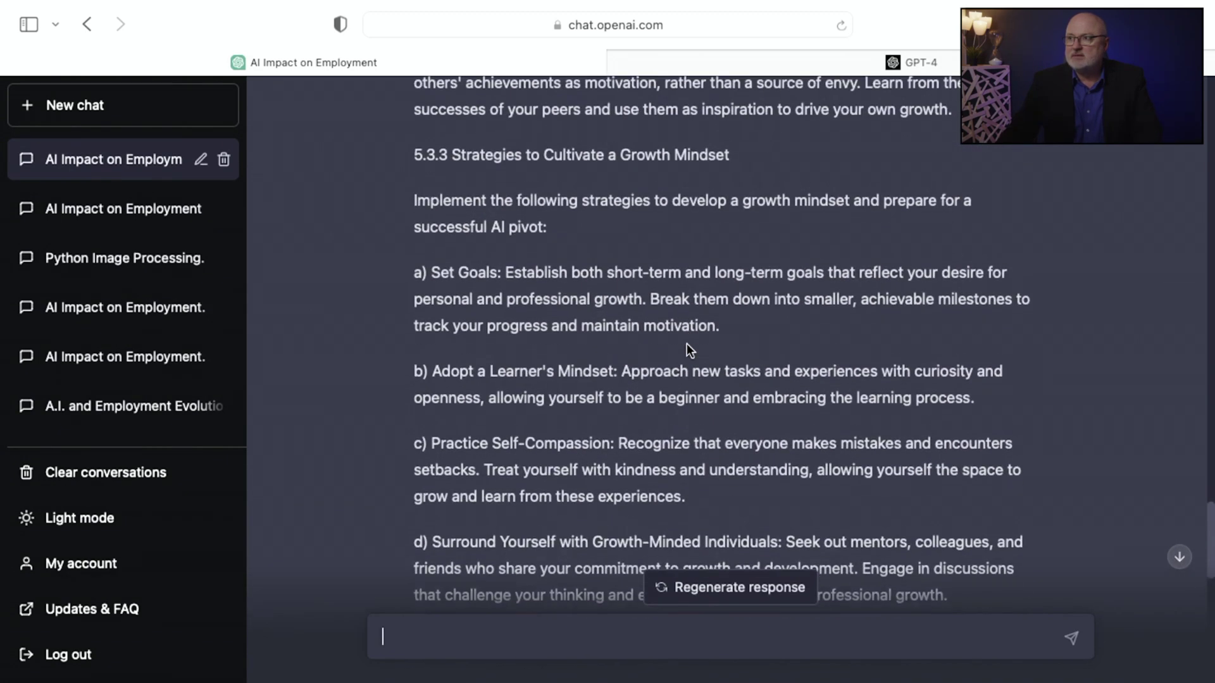
scroll(687, 343, "up", 3)
scroll(687, 344, "down", 20)
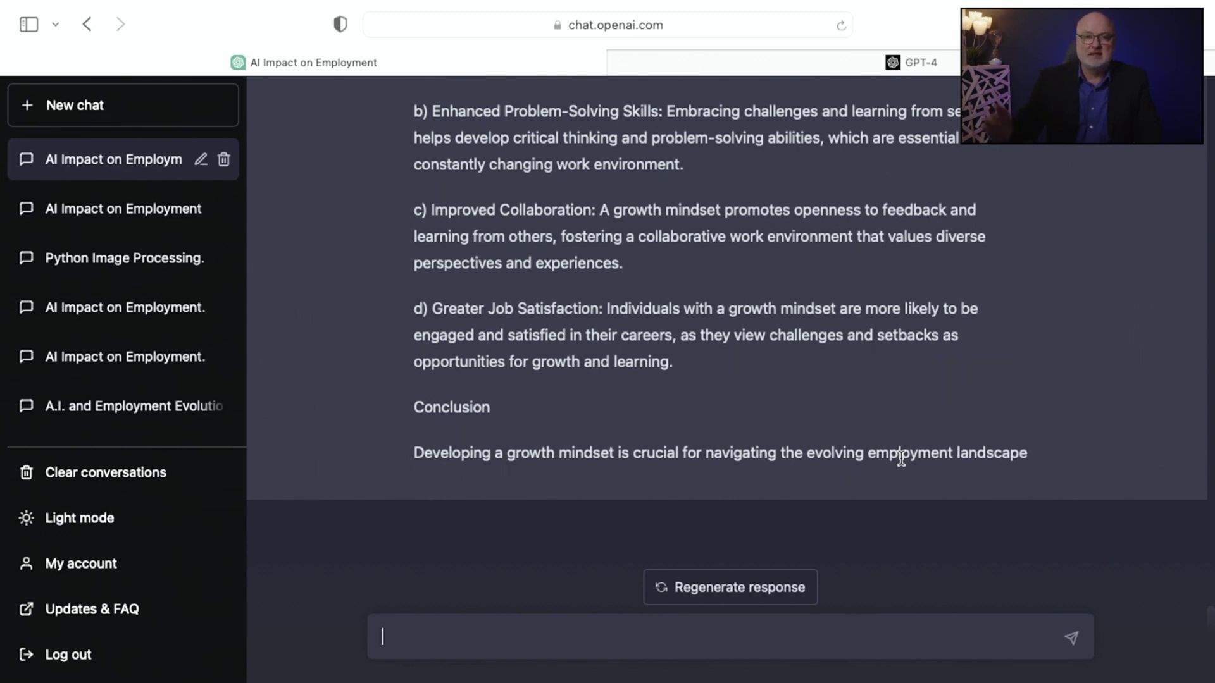
Step: Send 'please continue to the end' so GPT-4 finishes the cut-off conclusion
type("please continue to the end")
key("Return")
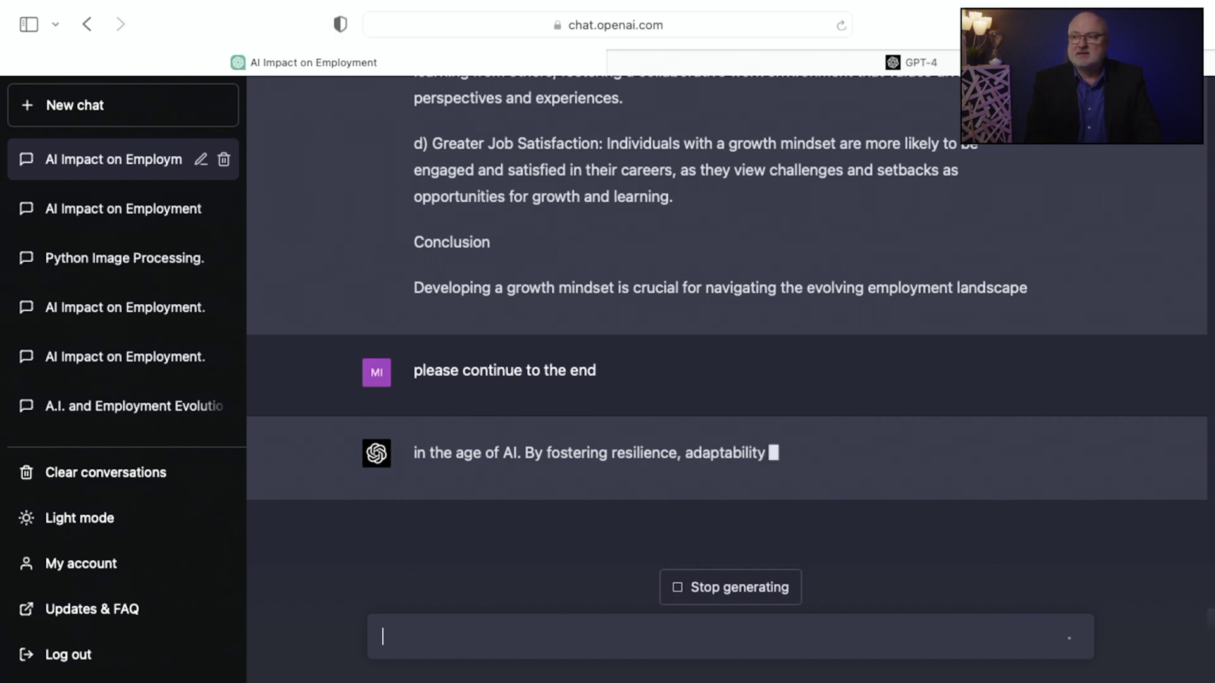